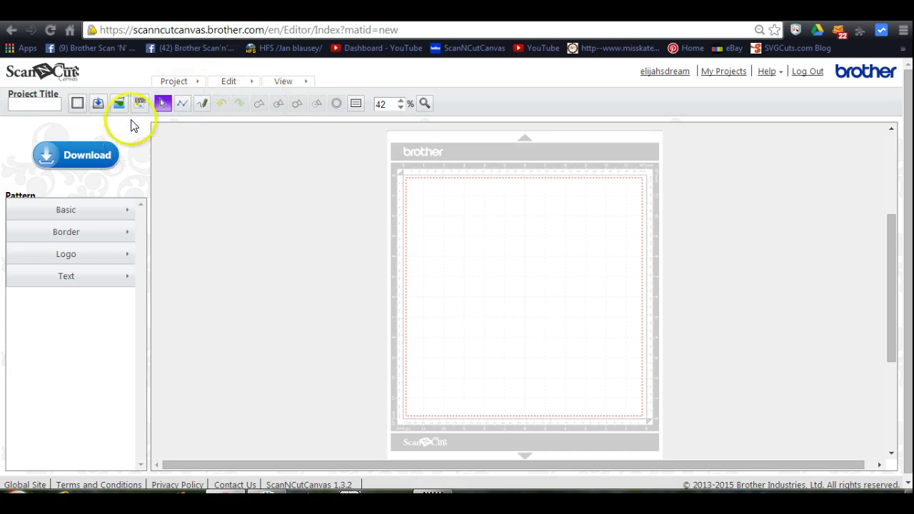
# Pick dump truck.svg from Downloads > A Little Dirt Never Hurt 0712 > SVGs for import.
pyautogui.click(140, 103)
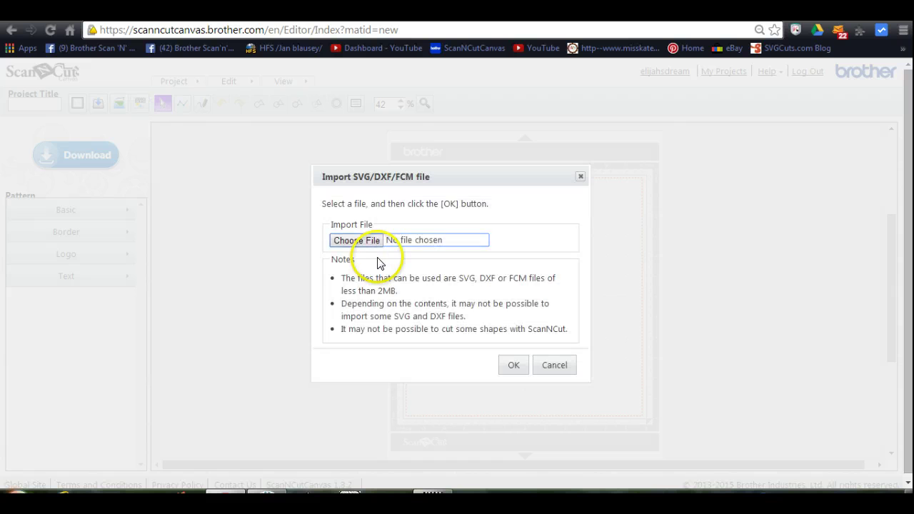
pyautogui.click(367, 243)
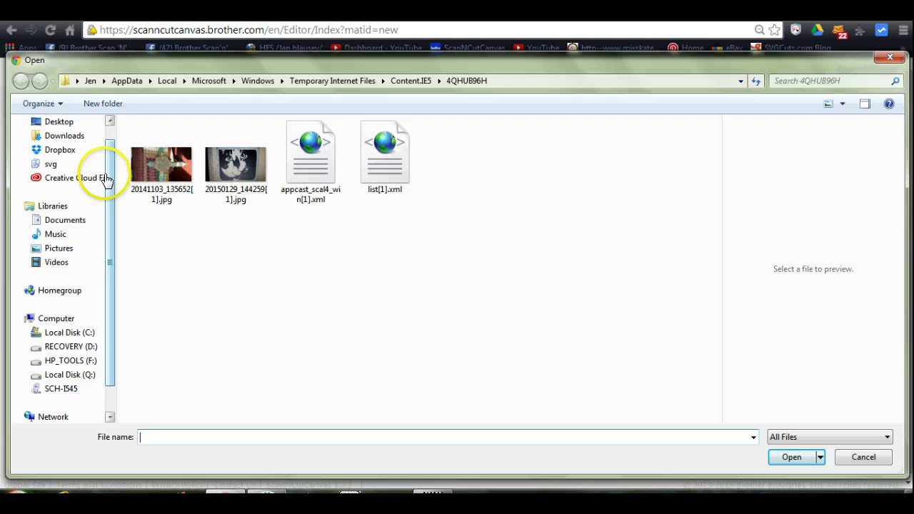
pyautogui.scroll(1, 107, 196)
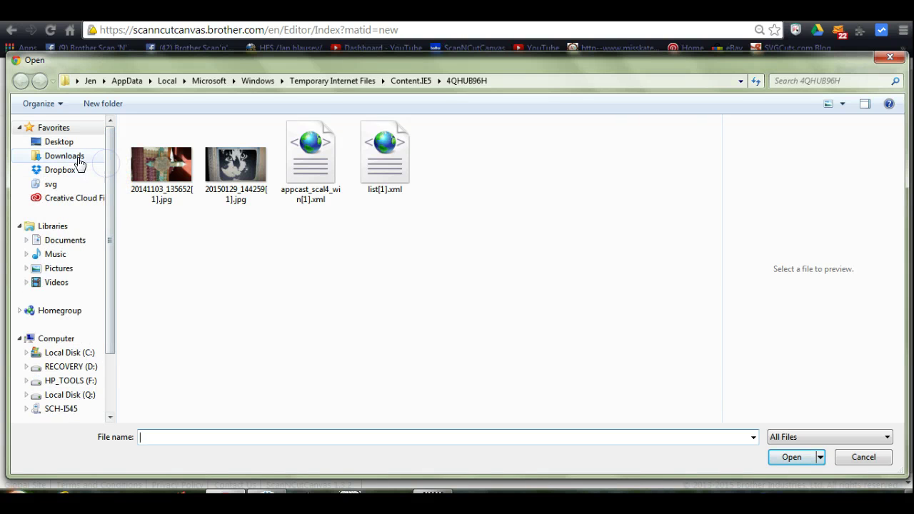
pyautogui.click(79, 163)
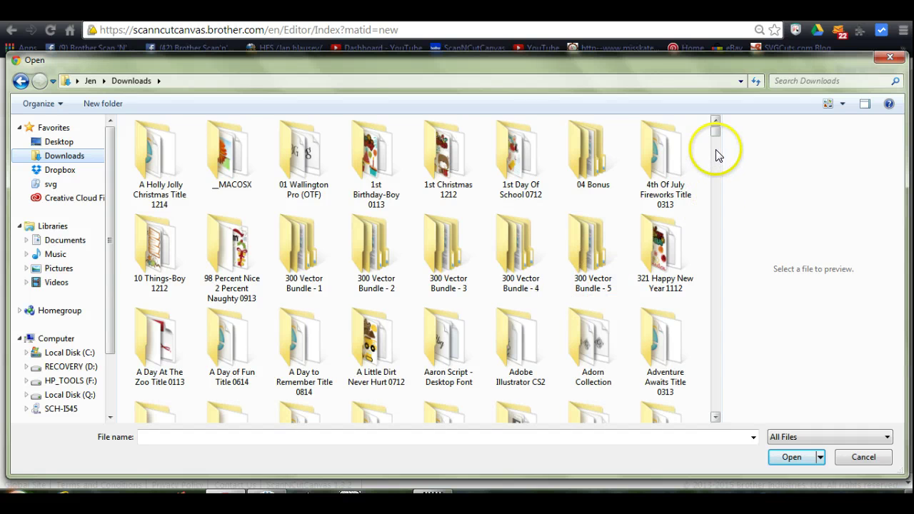
pyautogui.moveTo(717, 136); pyautogui.dragTo(717, 127)
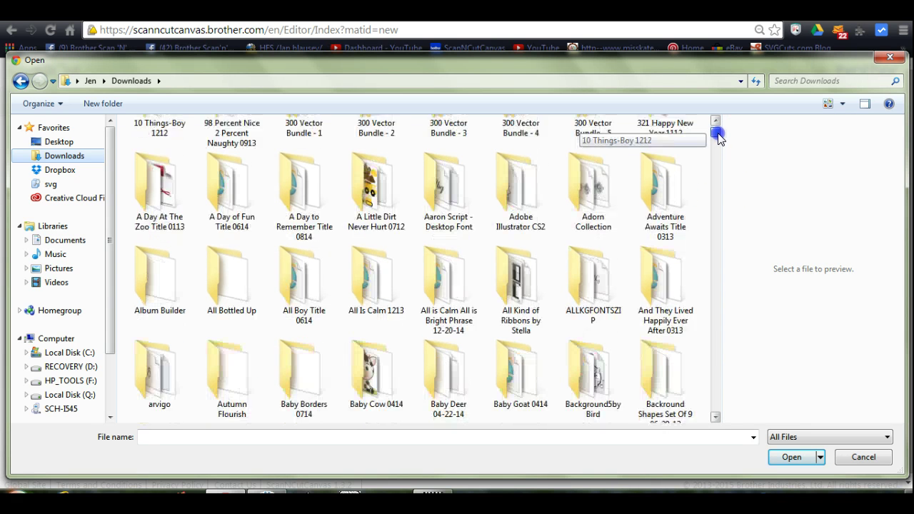
pyautogui.doubleClick(382, 367)
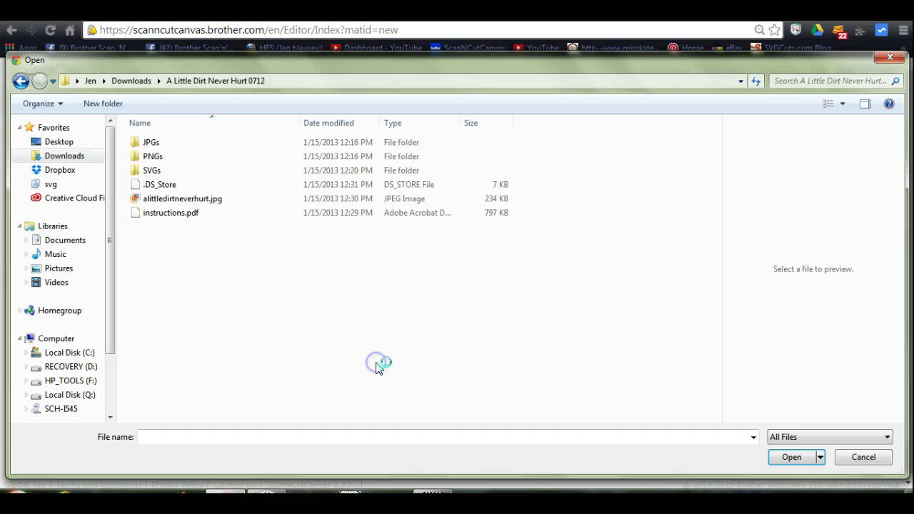
pyautogui.doubleClick(296, 170)
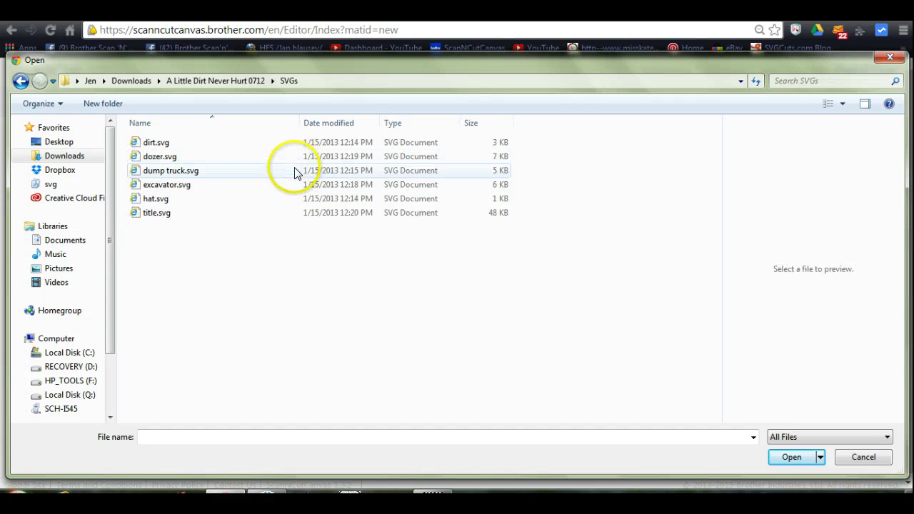
pyautogui.doubleClick(296, 171)
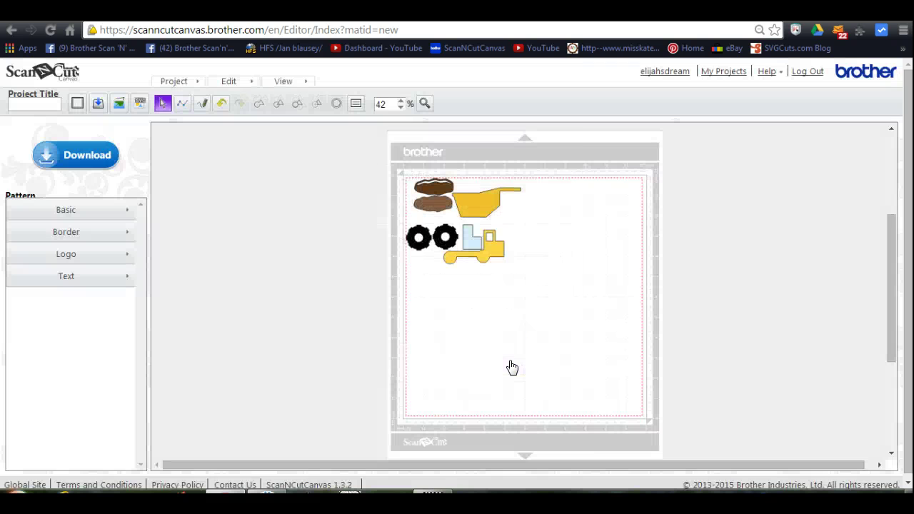
# Confirm the dump truck import and box-select all of its pieces on the mat.
pyautogui.click(500, 310)
pyautogui.click(464, 216)
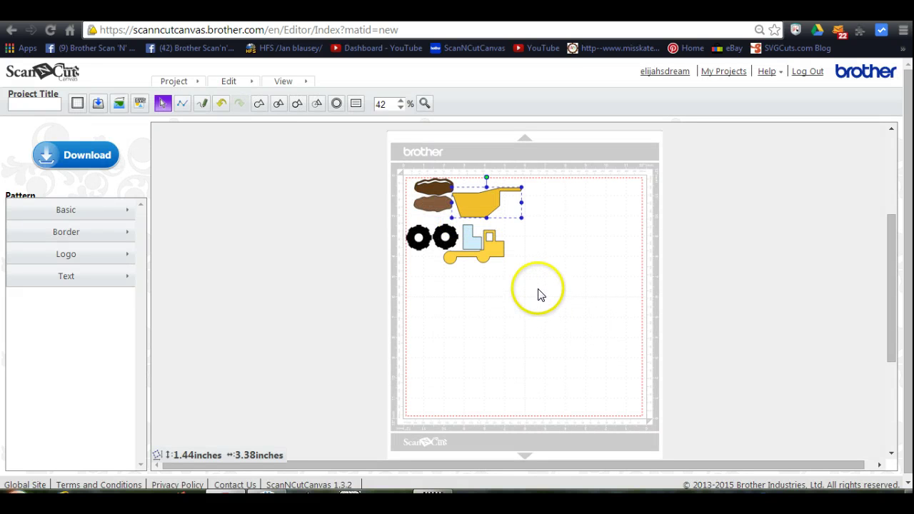
pyautogui.click(405, 177)
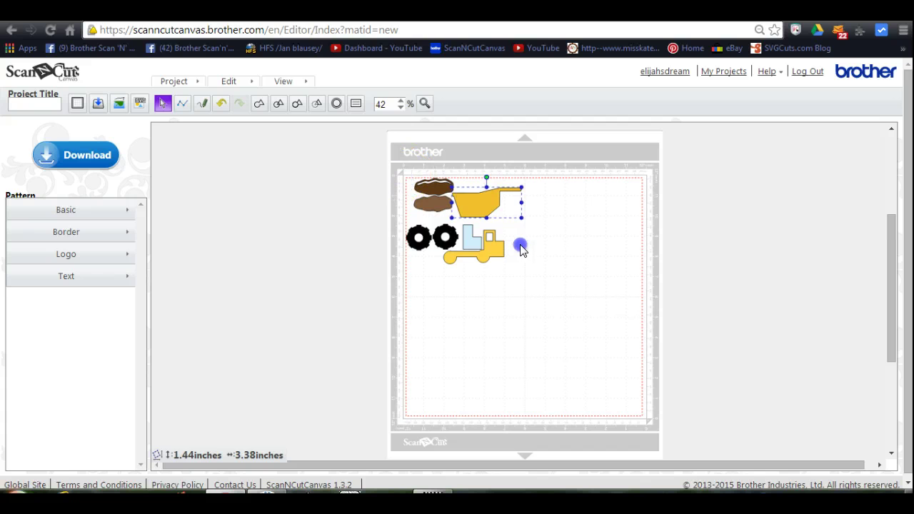
pyautogui.moveTo(522, 250); pyautogui.dragTo(532, 279)
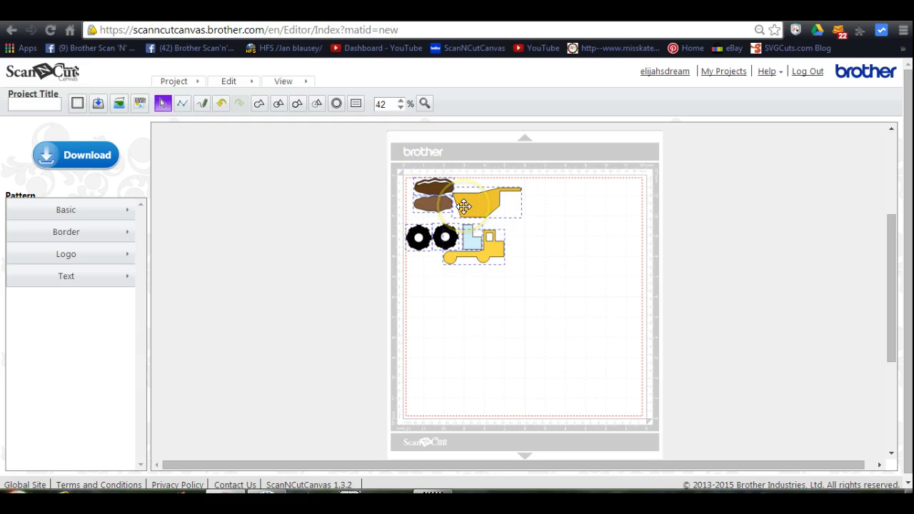
pyautogui.click(432, 193)
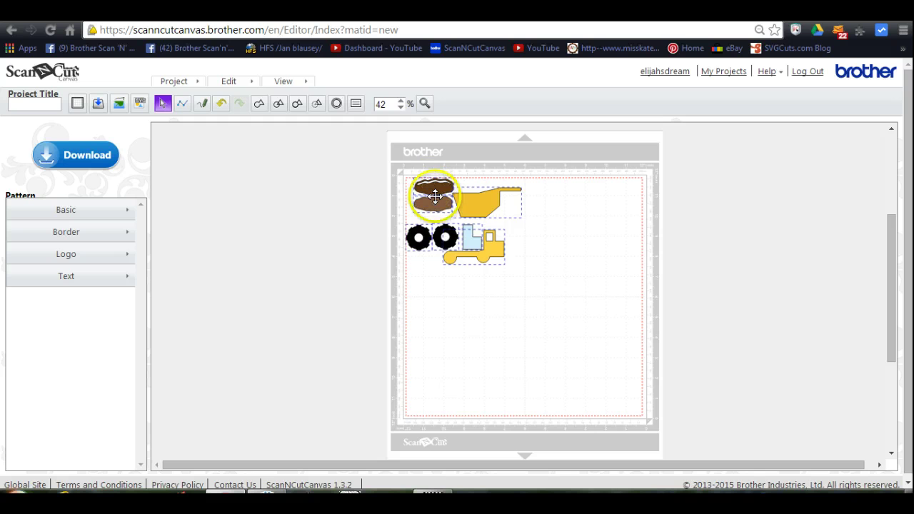
# Use Edit > Select All and Edit > Delete to clear every dump truck piece.
pyautogui.click(232, 83)
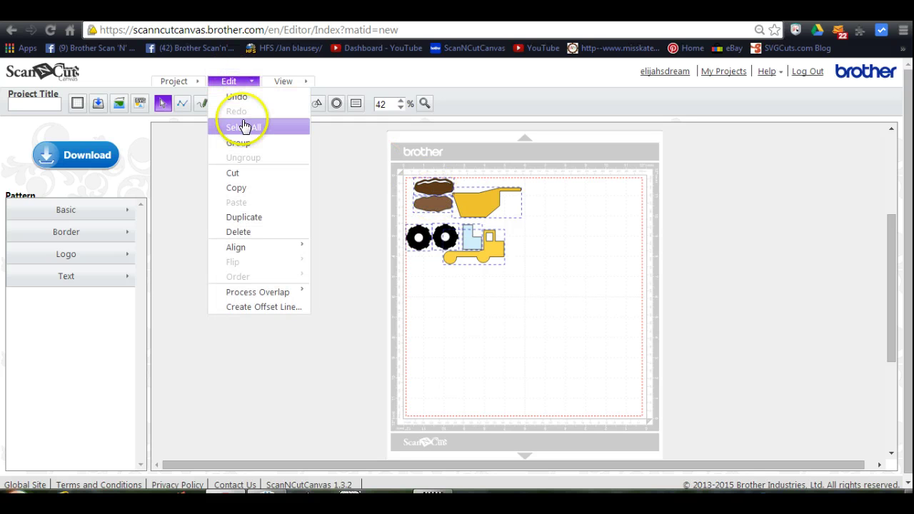
pyautogui.click(244, 128)
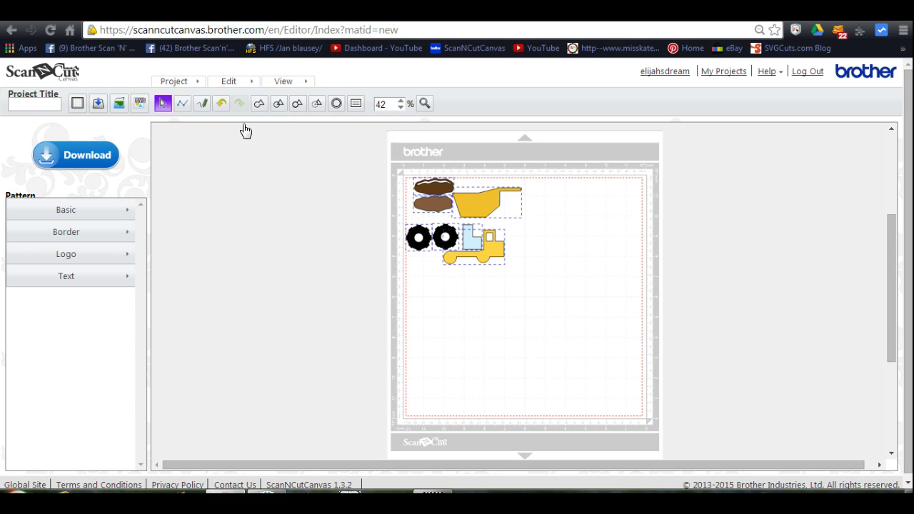
pyautogui.click(236, 83)
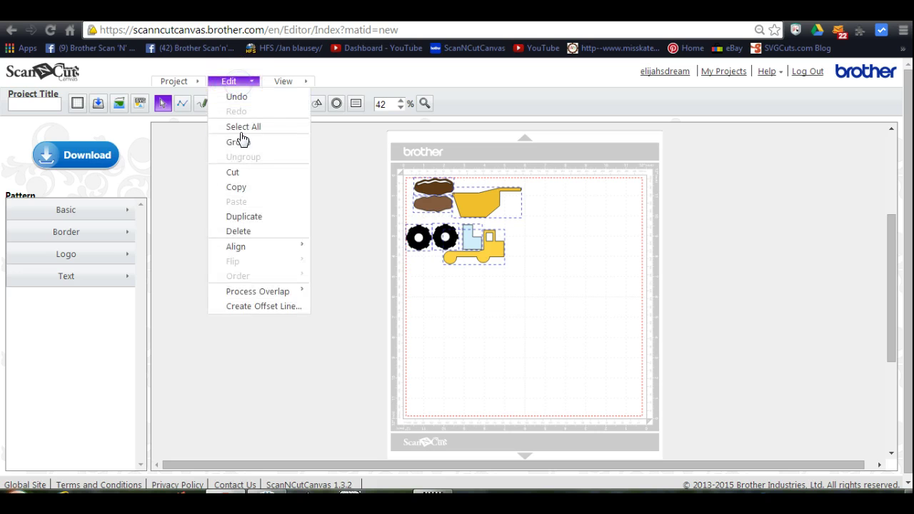
pyautogui.click(258, 236)
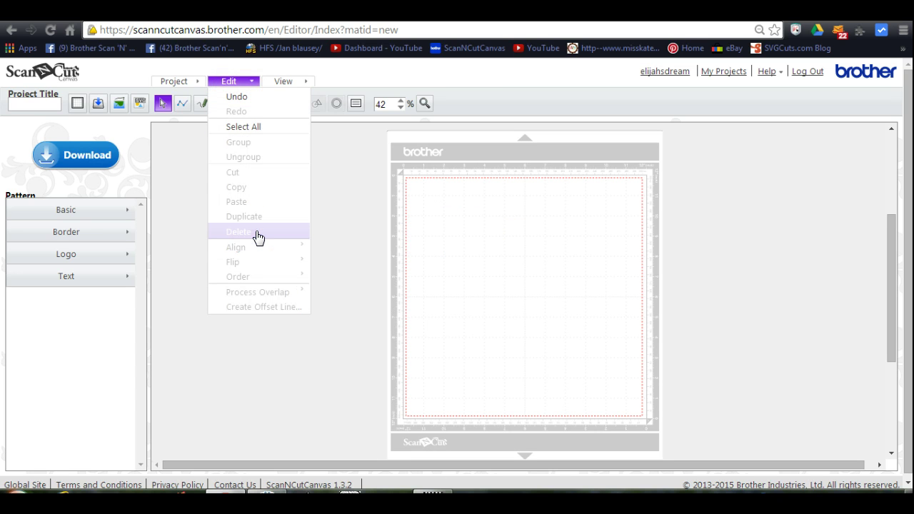
pyautogui.click(316, 226)
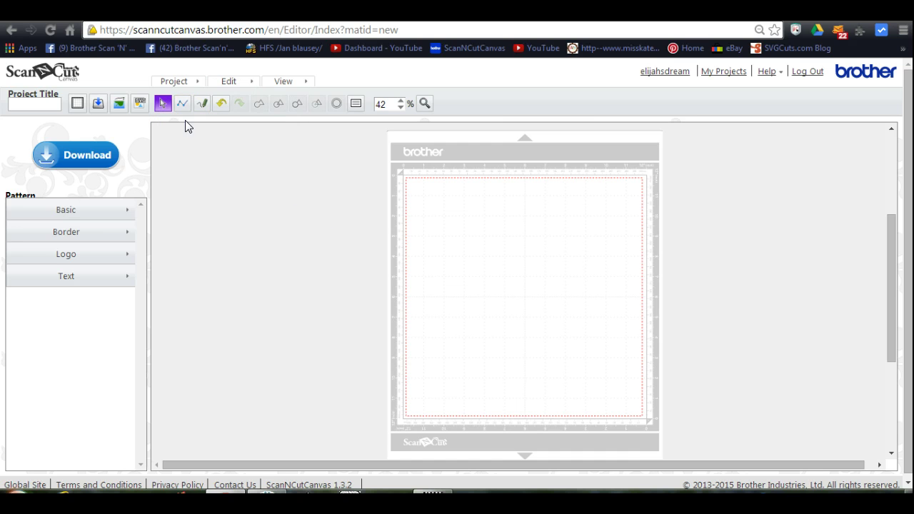
# Add the wavy-edged heart from Pattern > Basic to the mat.
pyautogui.click(81, 220)
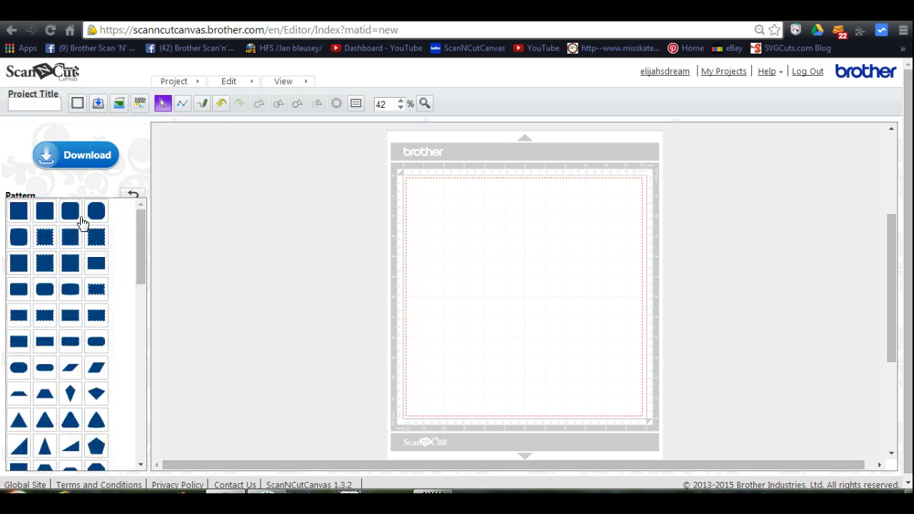
pyautogui.click(141, 226)
pyautogui.moveTo(141, 225); pyautogui.dragTo(131, 278)
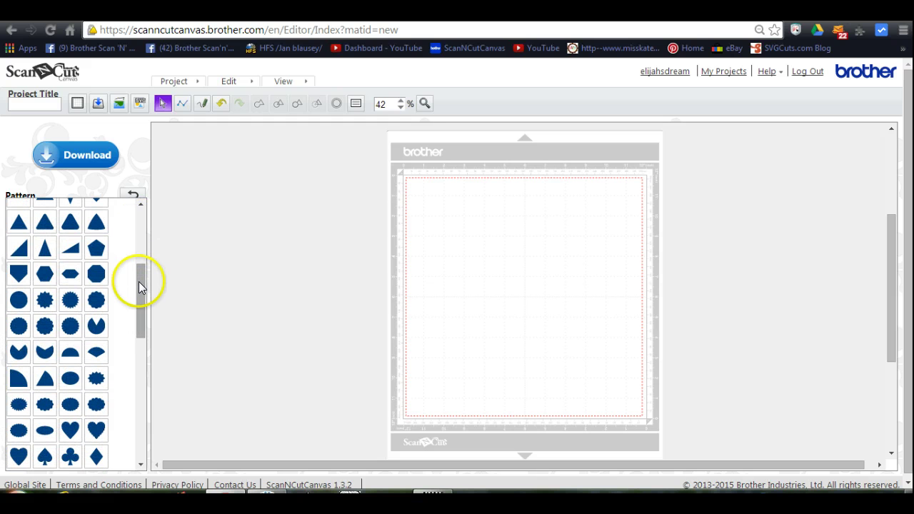
pyautogui.moveTo(140, 282)
pyautogui.mouseDown()
pyautogui.moveTo(133, 372)
pyautogui.moveTo(144, 408)
pyautogui.moveTo(140, 338)
pyautogui.mouseUp()
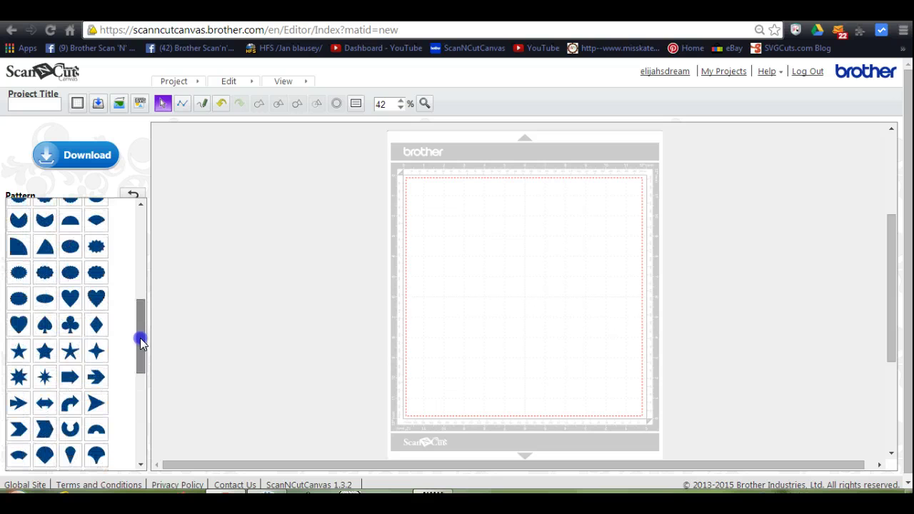
pyautogui.click(97, 303)
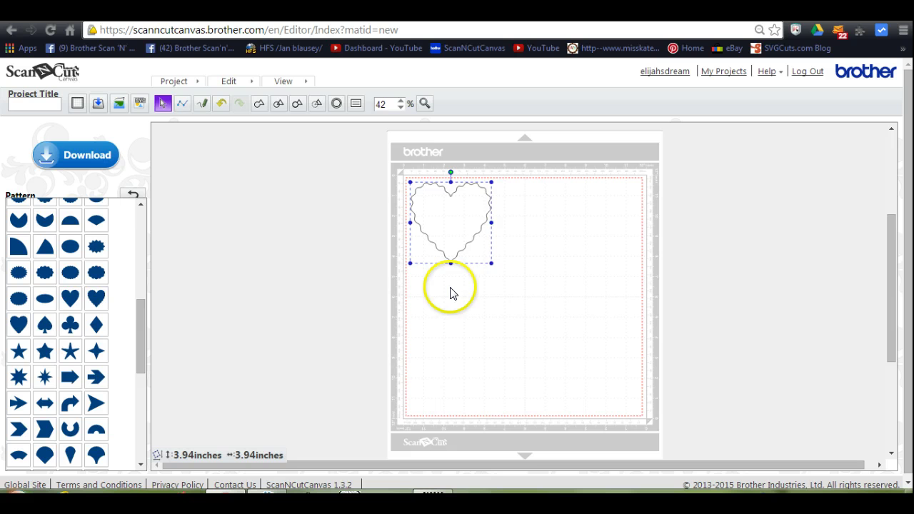
# Enlarge the heart to about 11.03 by 11.50 inches across the mat.
pyautogui.click(492, 265)
pyautogui.click(443, 219)
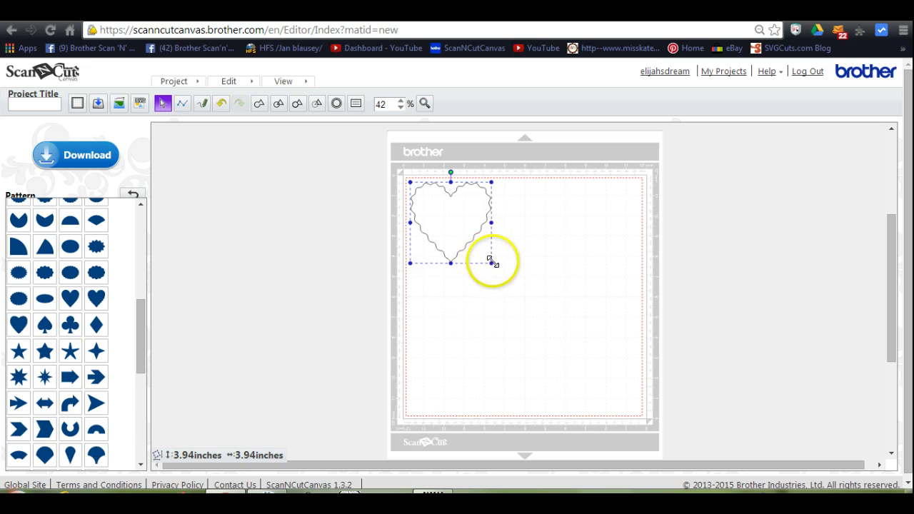
pyautogui.click(555, 322)
pyautogui.moveTo(555, 322); pyautogui.dragTo(646, 409)
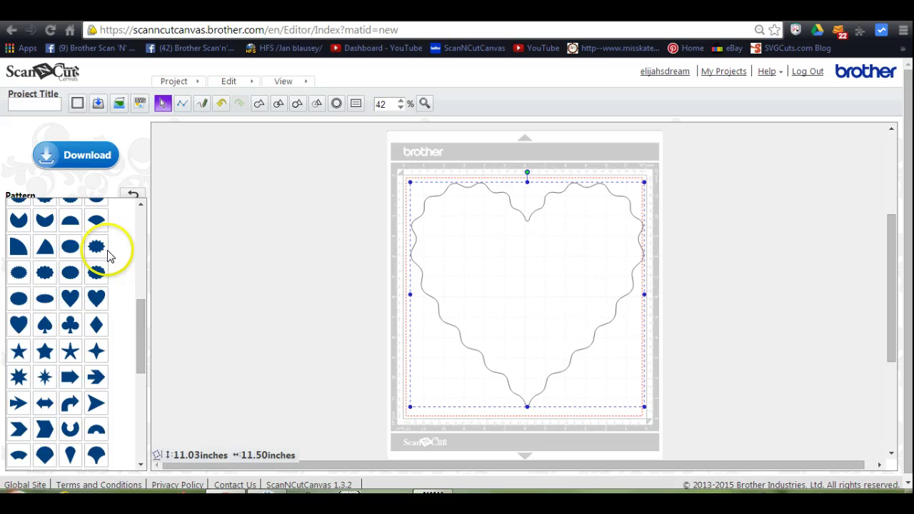
pyautogui.click(132, 191)
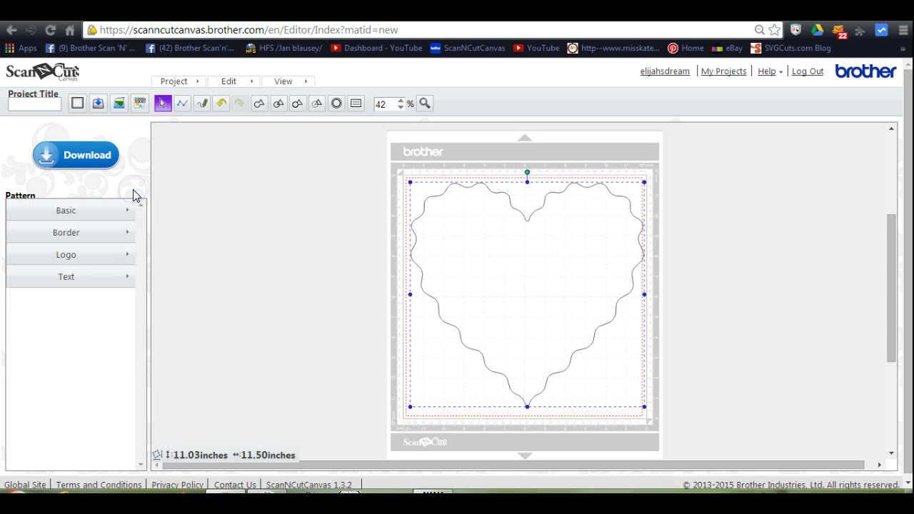
# Place the serif ABCD sample text at the heart's top-left and enlarge it.
pyautogui.click(87, 283)
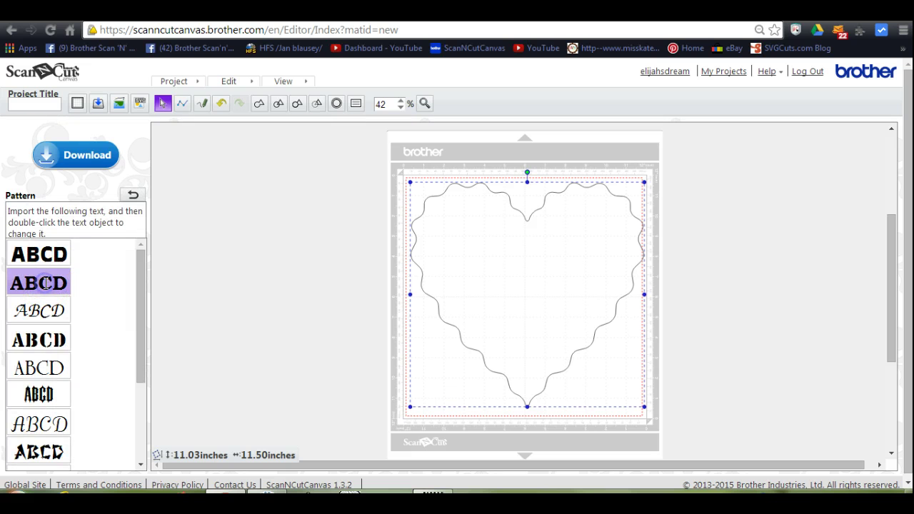
pyautogui.moveTo(44, 283); pyautogui.dragTo(406, 221)
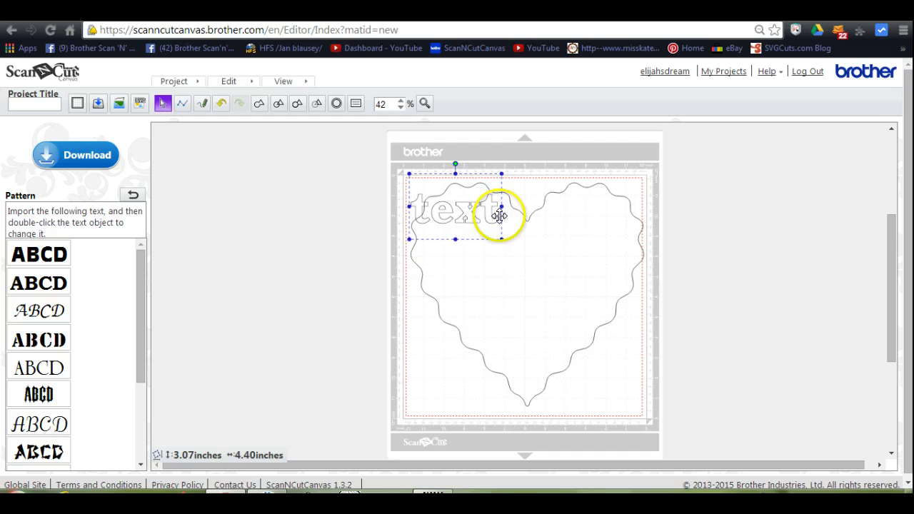
pyautogui.moveTo(501, 239); pyautogui.dragTo(636, 306)
# Change the text's wording to LOVE.
pyautogui.click(626, 242)
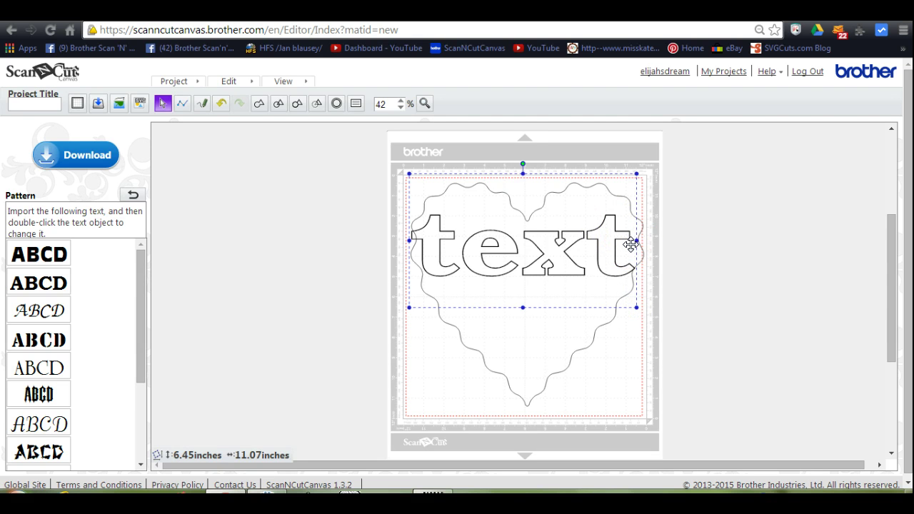
pyautogui.doubleClick(631, 245)
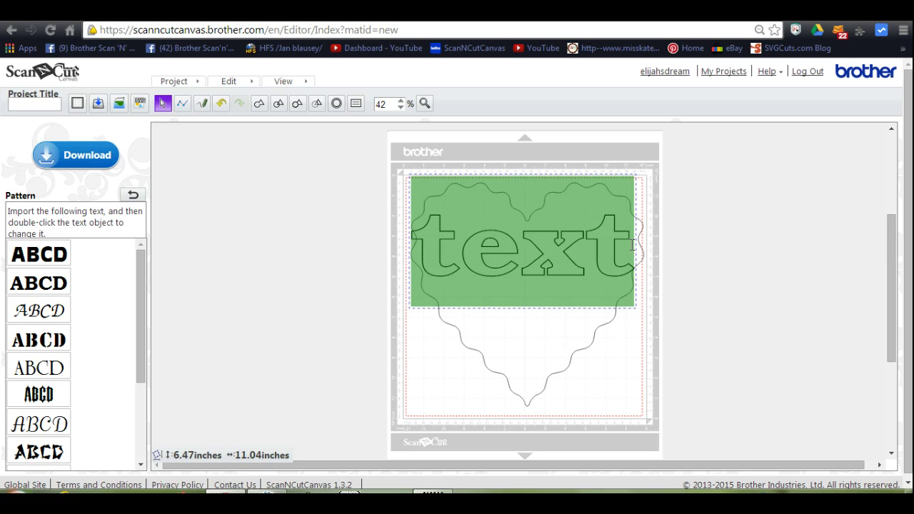
pyautogui.write('LOVE')
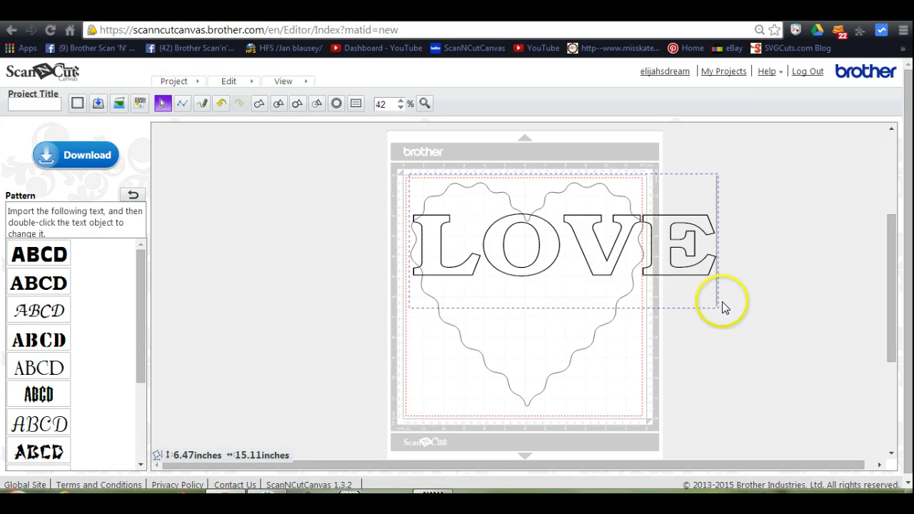
pyautogui.click(689, 247)
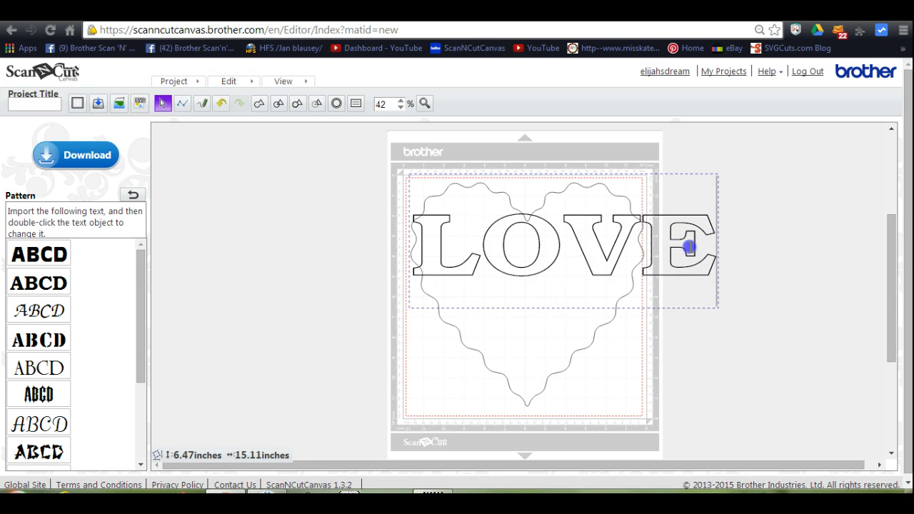
pyautogui.doubleClick(689, 247)
# Shrink LOVE to about 10.08 by 5.94 inches and center it in the heart's upper half.
pyautogui.click(534, 246)
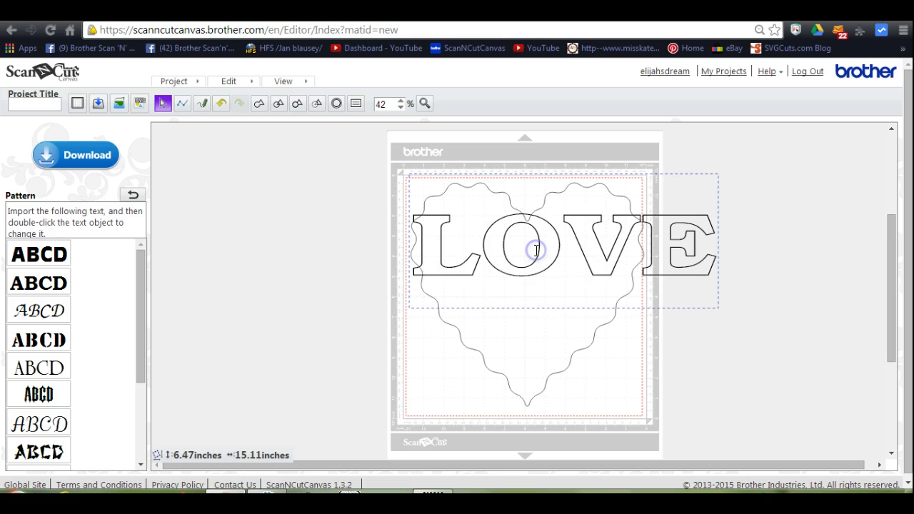
pyautogui.click(610, 261)
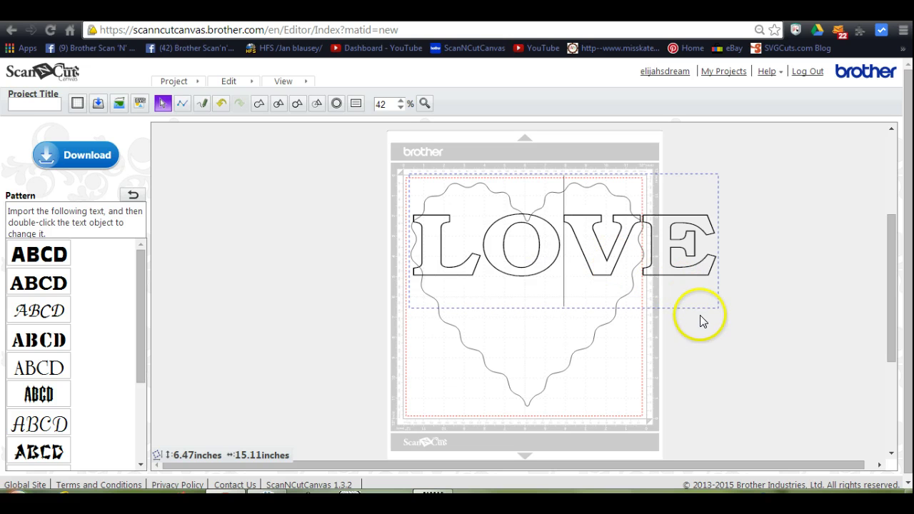
pyautogui.click(627, 352)
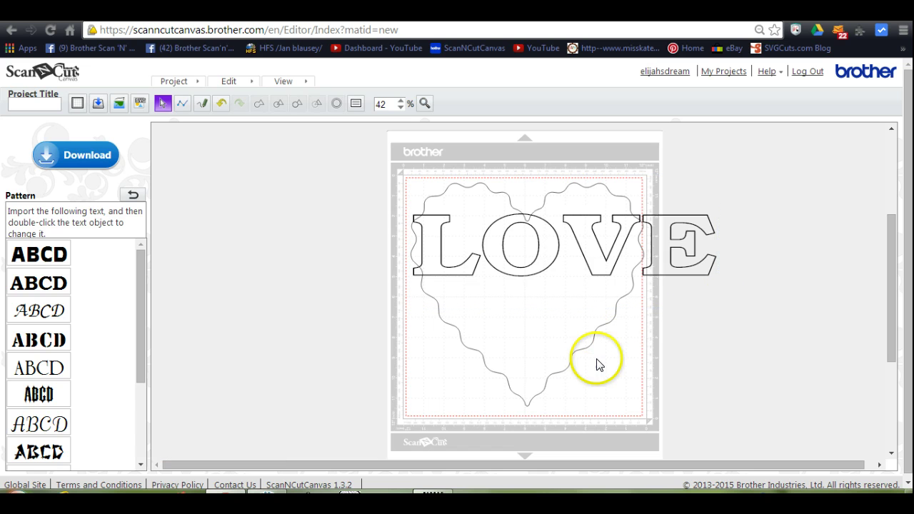
pyautogui.click(602, 252)
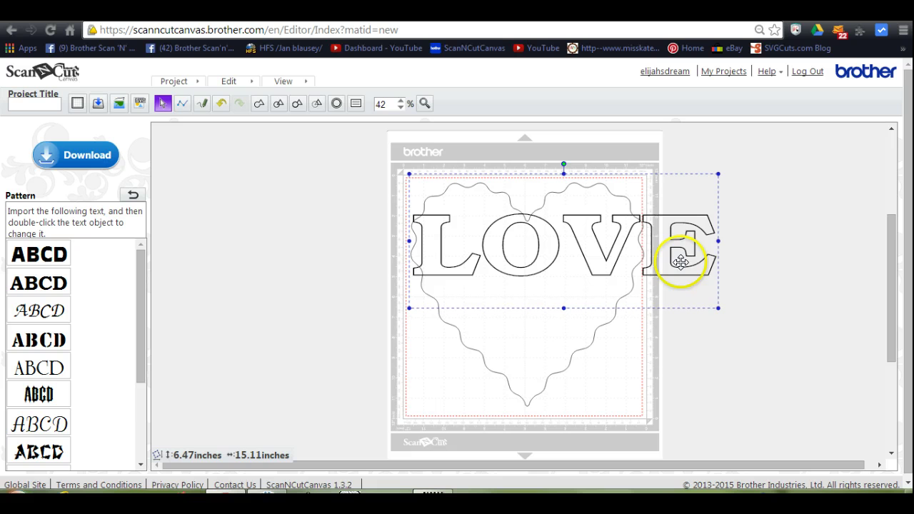
pyautogui.moveTo(718, 308); pyautogui.dragTo(618, 296)
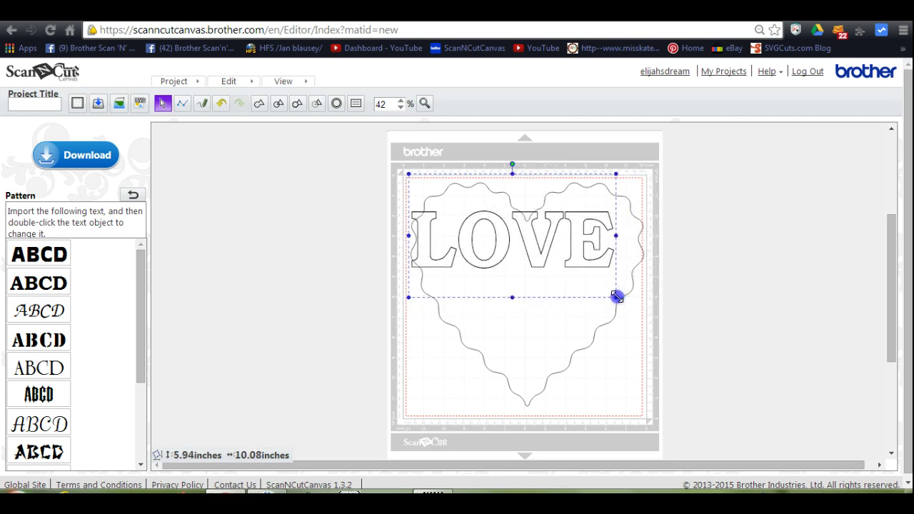
pyautogui.moveTo(545, 261)
pyautogui.mouseDown()
pyautogui.moveTo(565, 277)
pyautogui.moveTo(556, 279)
pyautogui.mouseUp()
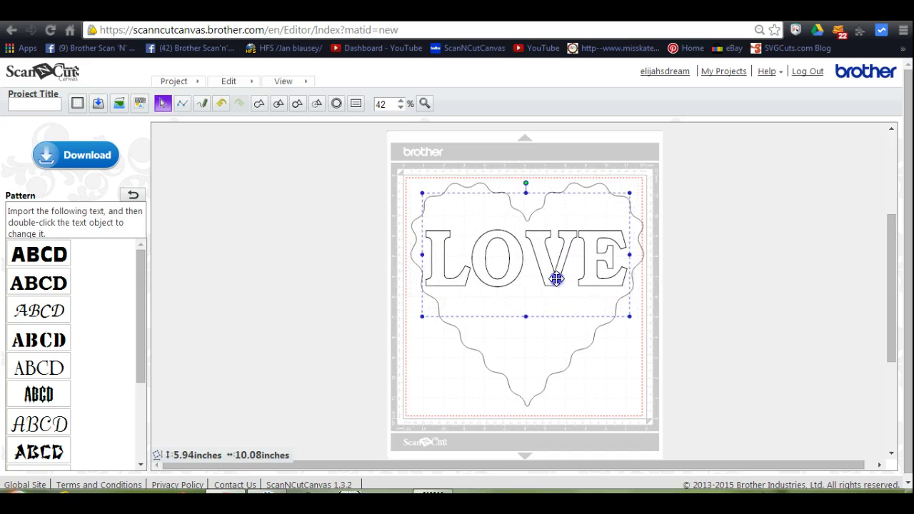
pyautogui.click(425, 169)
# Select the heart and LOVE together and apply Edit > Process Overlap > Subtract.
pyautogui.click(412, 183)
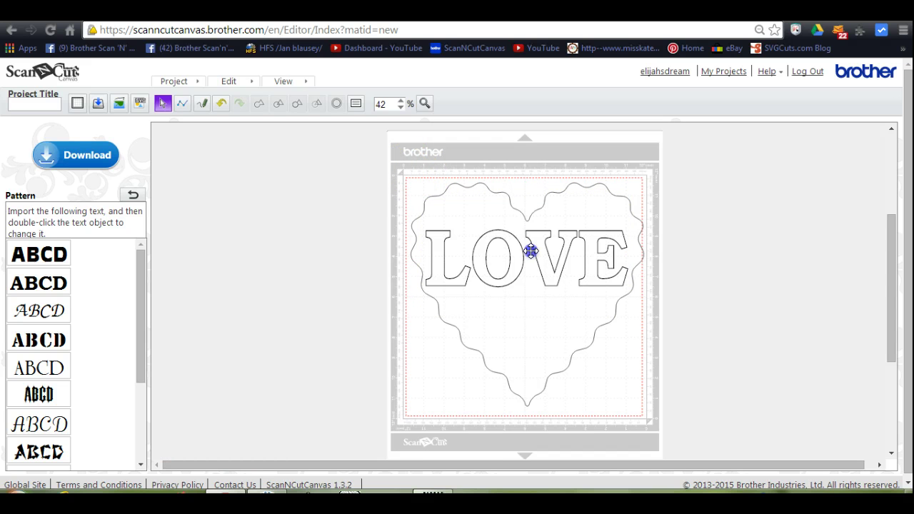
pyautogui.moveTo(531, 250); pyautogui.dragTo(661, 424)
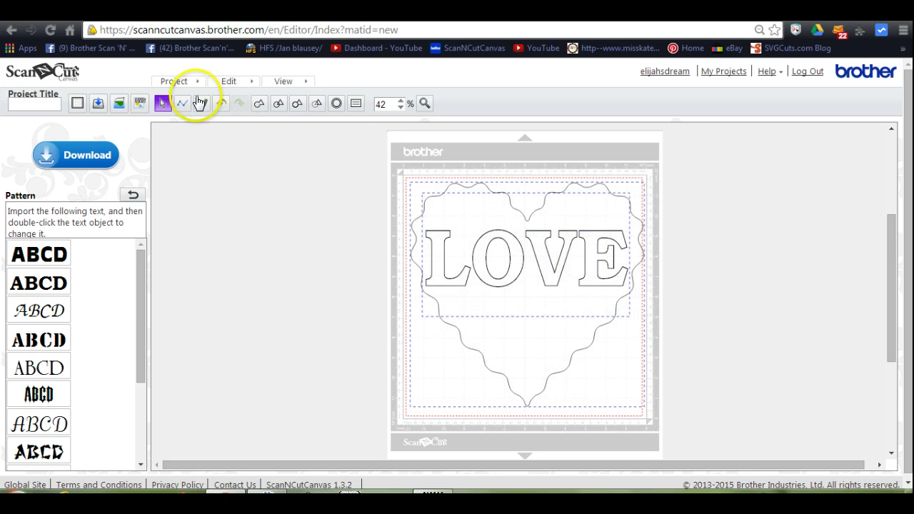
pyautogui.click(233, 82)
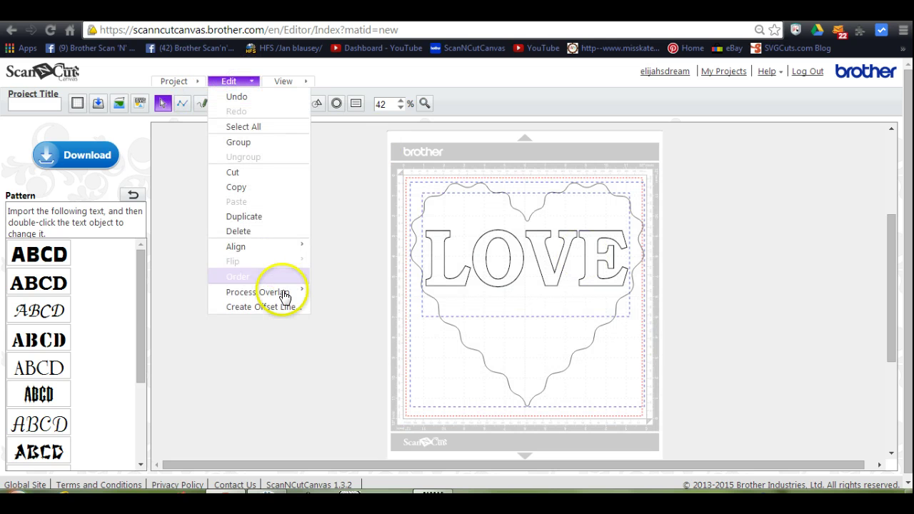
pyautogui.moveTo(258, 292)
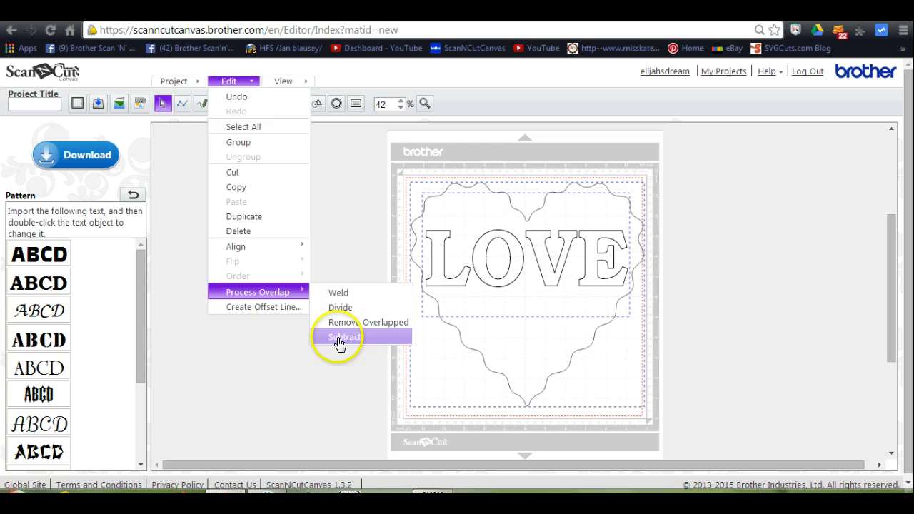
pyautogui.click(339, 343)
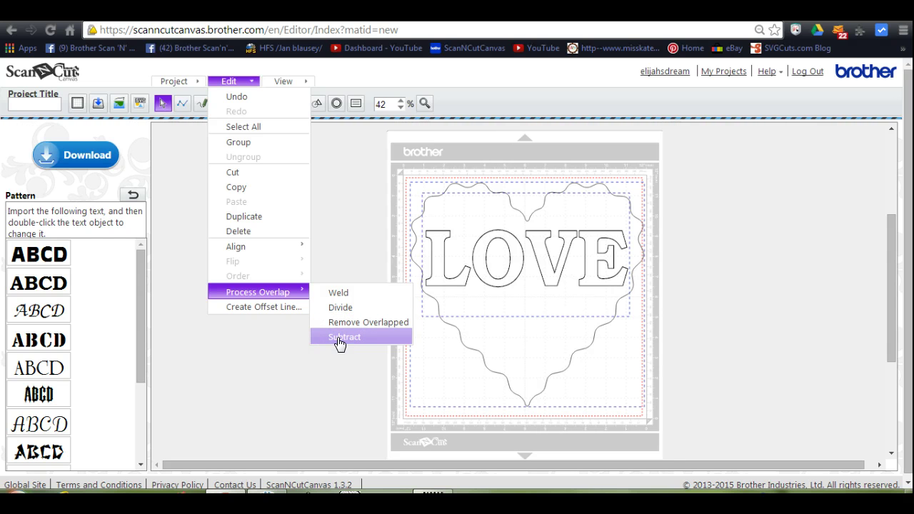
pyautogui.moveTo(526, 265)
pyautogui.mouseDown()
pyautogui.moveTo(536, 294)
pyautogui.moveTo(531, 272)
pyautogui.mouseUp()
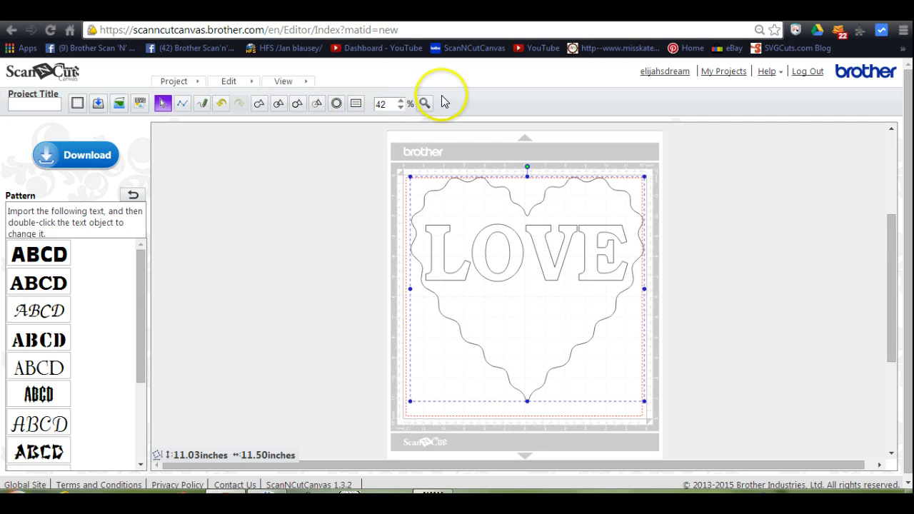
# Turn on View > Show Only Cutting Line.
pyautogui.click(291, 83)
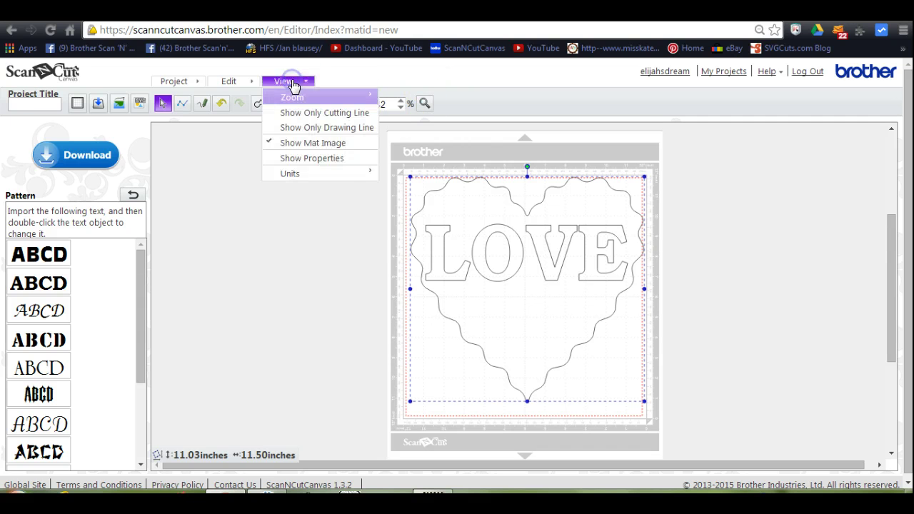
pyautogui.click(314, 118)
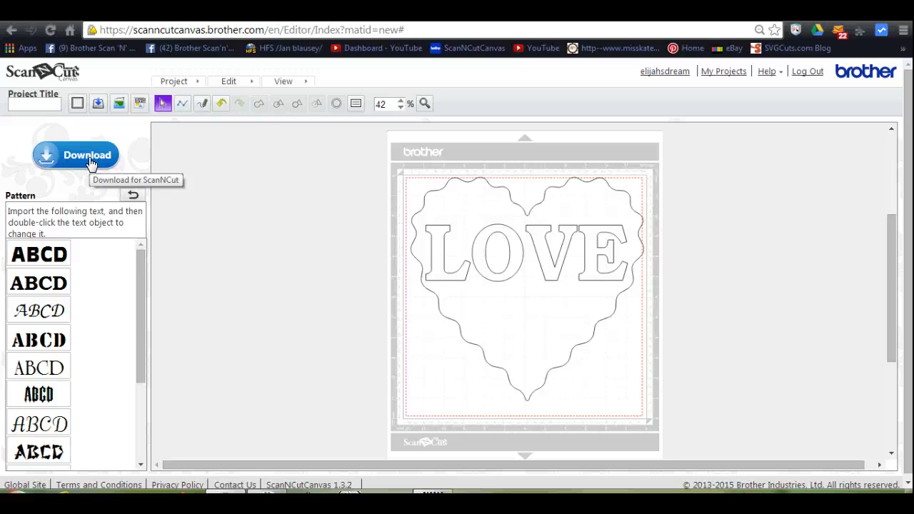
# Title the project HEART, attempt the download, and close the ErrS02 out-of-area error.
pyautogui.click(27, 105)
pyautogui.write('HEART')
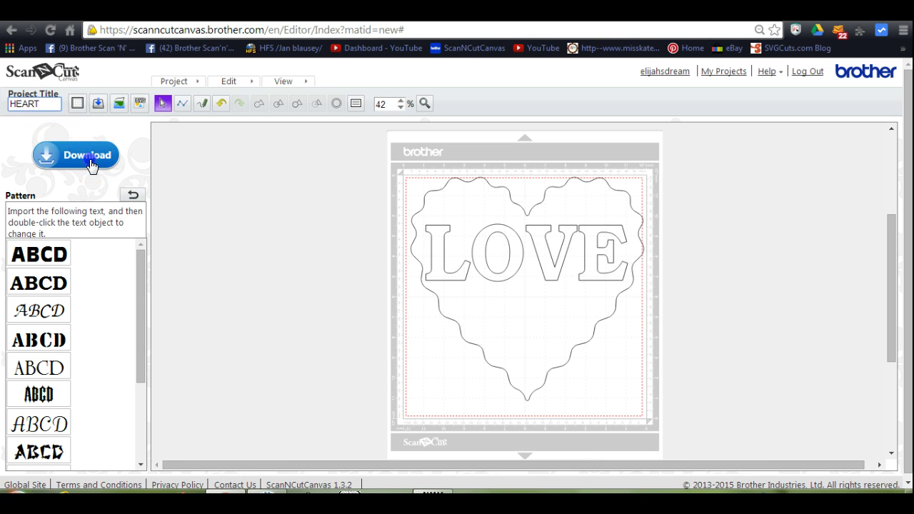
pyautogui.click(92, 165)
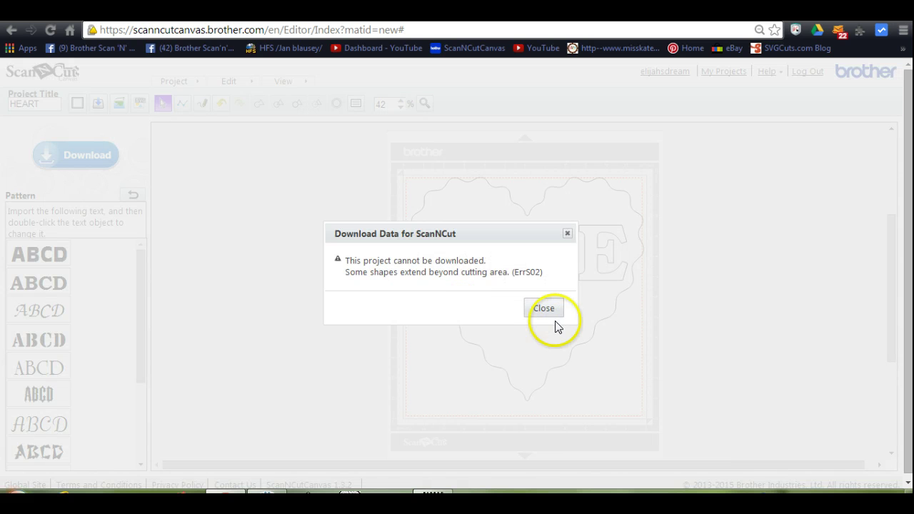
pyautogui.click(541, 312)
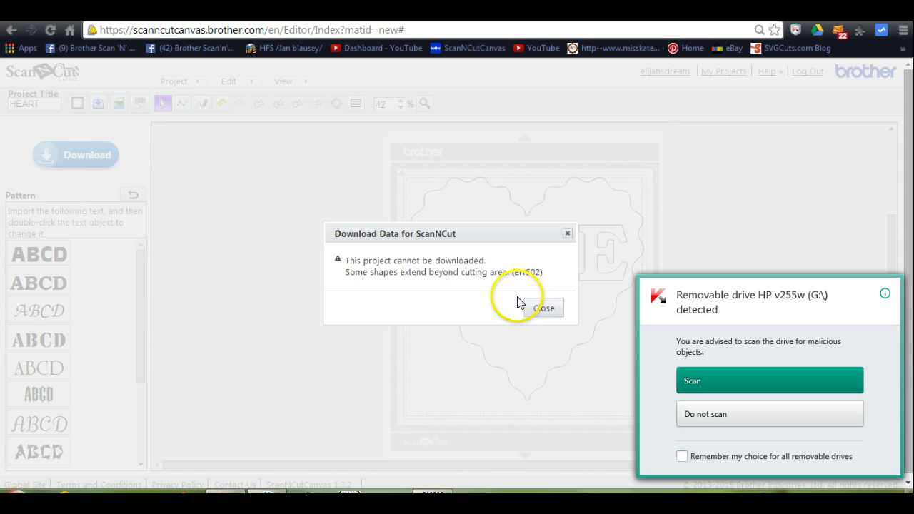
pyautogui.click(689, 381)
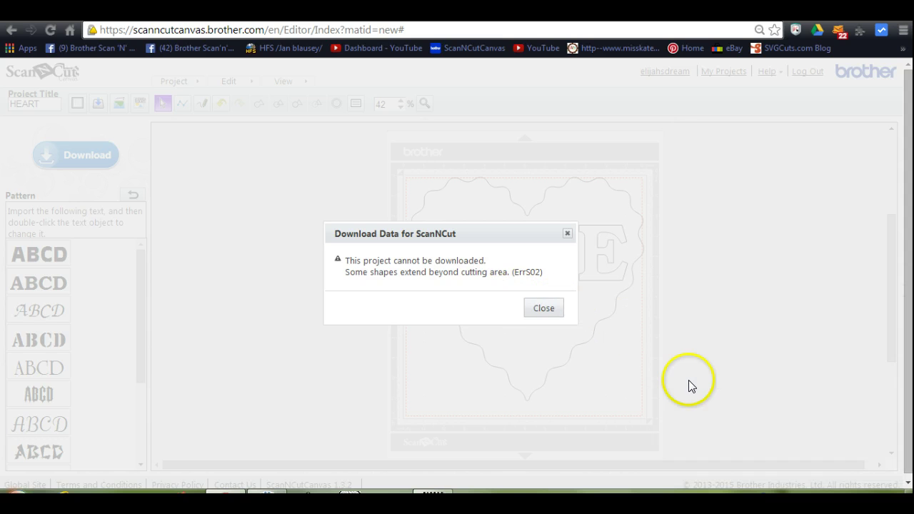
pyautogui.click(544, 312)
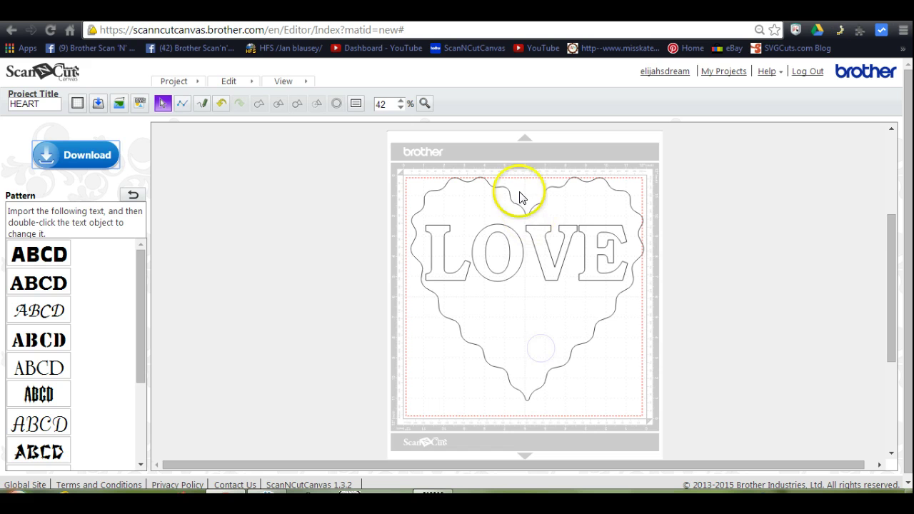
# Shrink the heart to about 10.56 by 11.13 inches and dismiss the Samsung pop-ups.
pyautogui.click(488, 179)
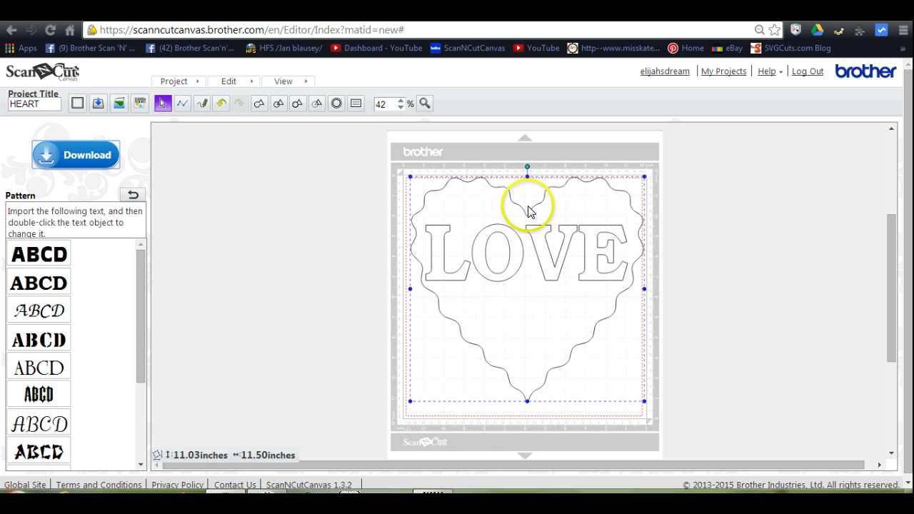
pyautogui.moveTo(528, 177); pyautogui.dragTo(528, 186)
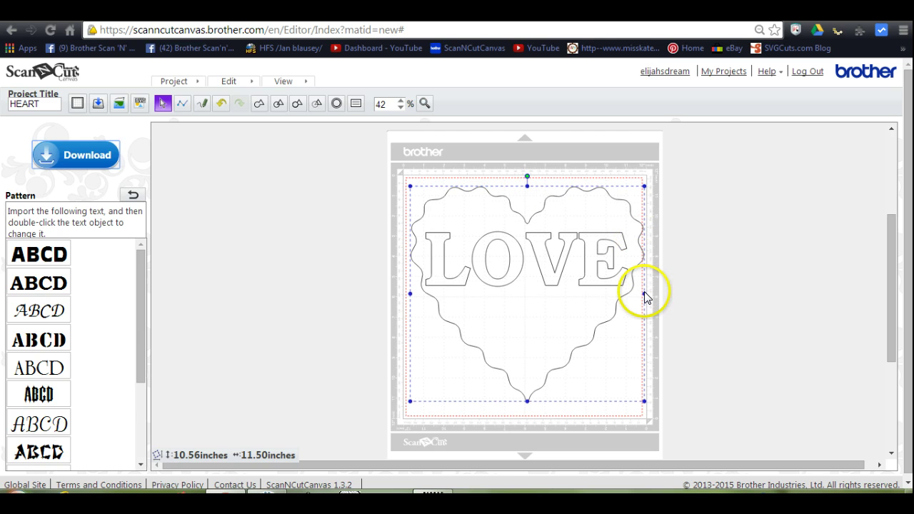
pyautogui.moveTo(645, 293); pyautogui.dragTo(639, 292)
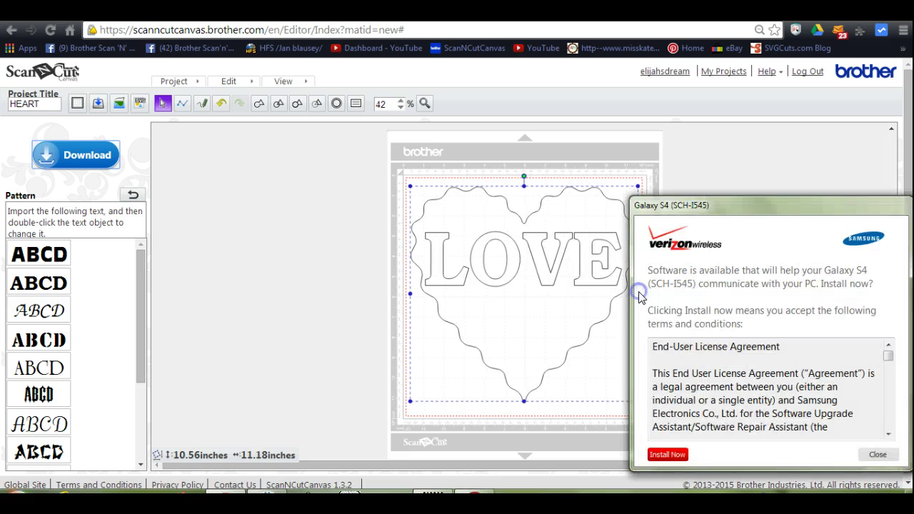
pyautogui.click(877, 454)
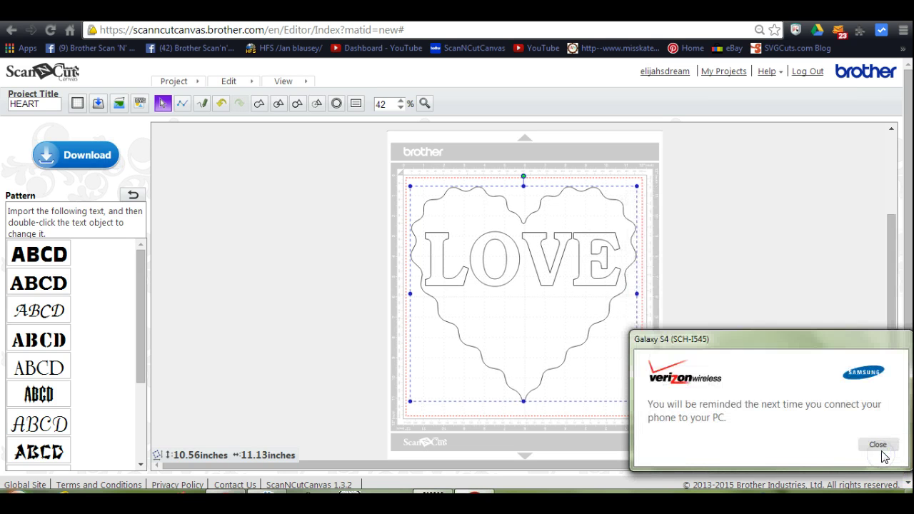
pyautogui.click(883, 447)
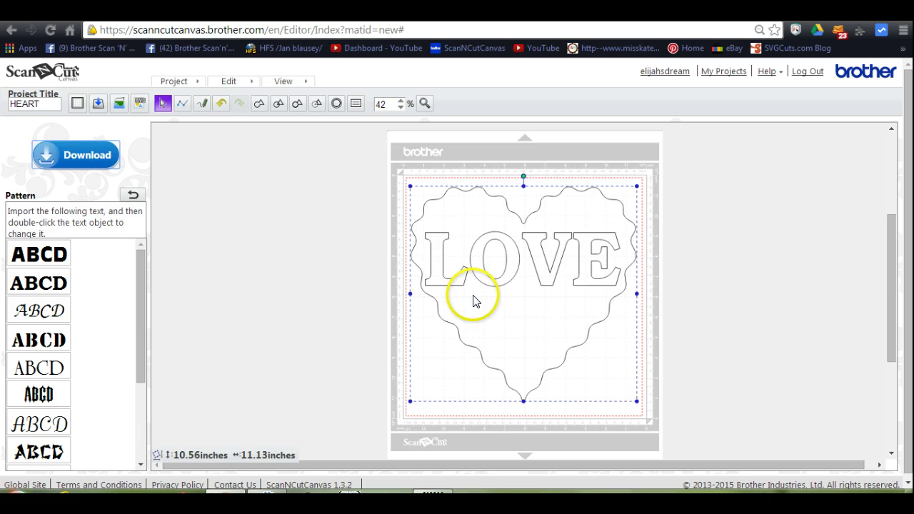
# Save the HEART.fcm download link, choosing the HP v255w (G:) drive as destination.
pyautogui.click(76, 160)
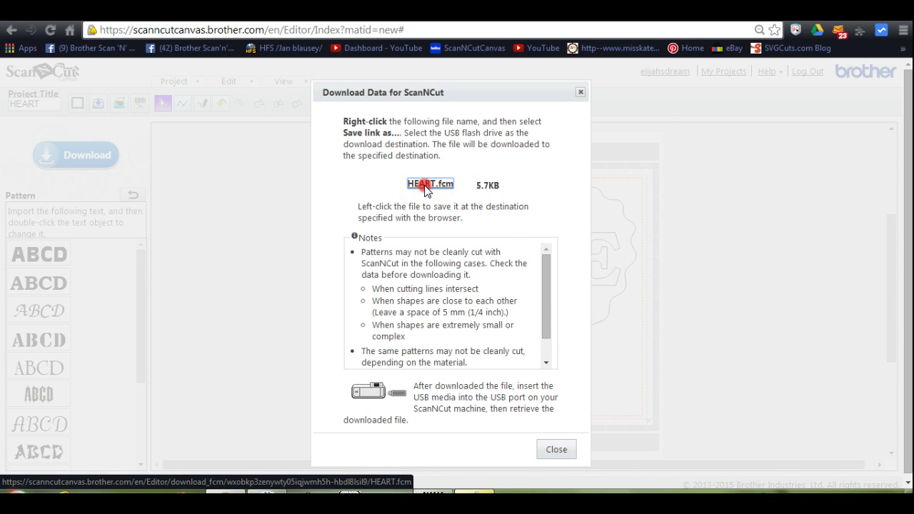
pyautogui.rightClick(425, 187)
pyautogui.click(460, 242)
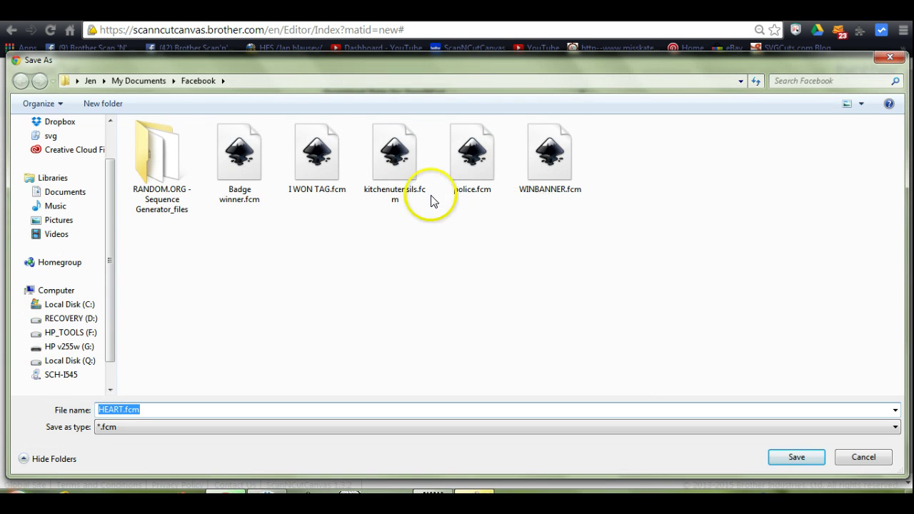
pyautogui.scroll(2, 98, 280)
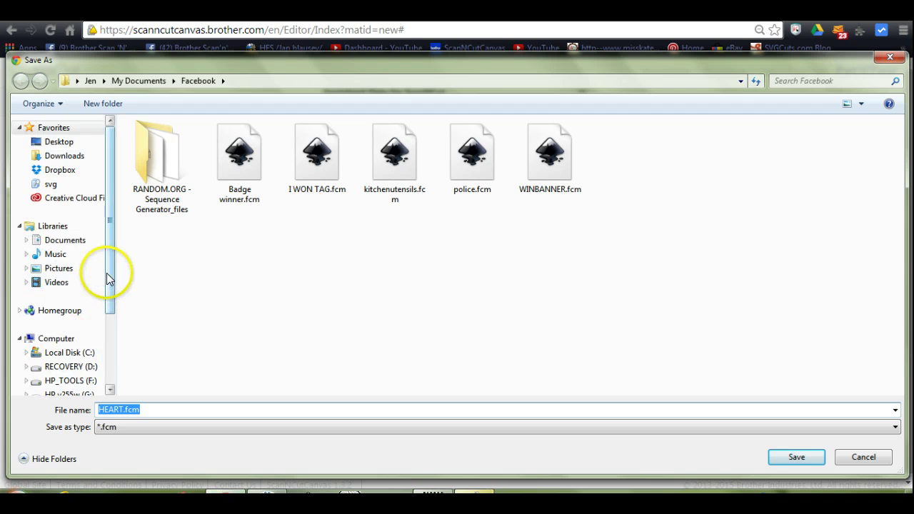
pyautogui.moveTo(107, 279); pyautogui.dragTo(109, 338)
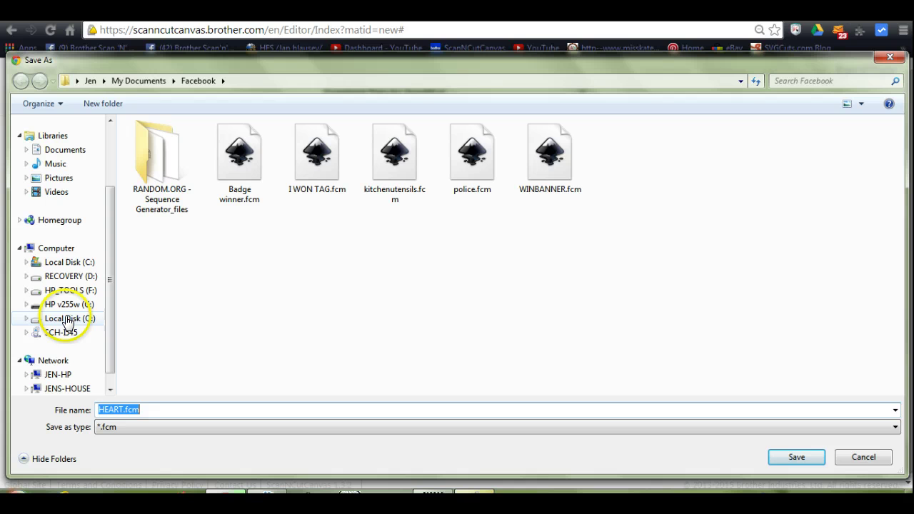
pyautogui.click(67, 305)
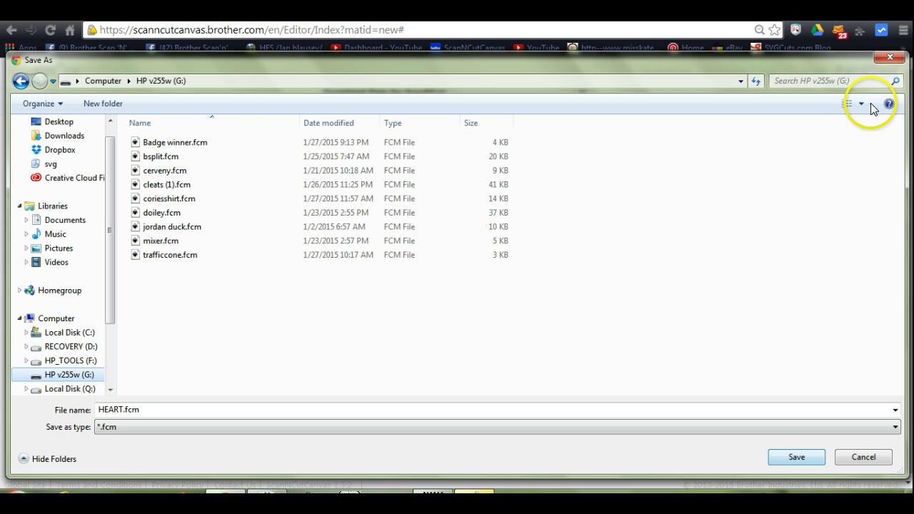
# Confirm saving HEART.fcm to the HP v255w drive, then close the Download Data window.
pyautogui.click(893, 57)
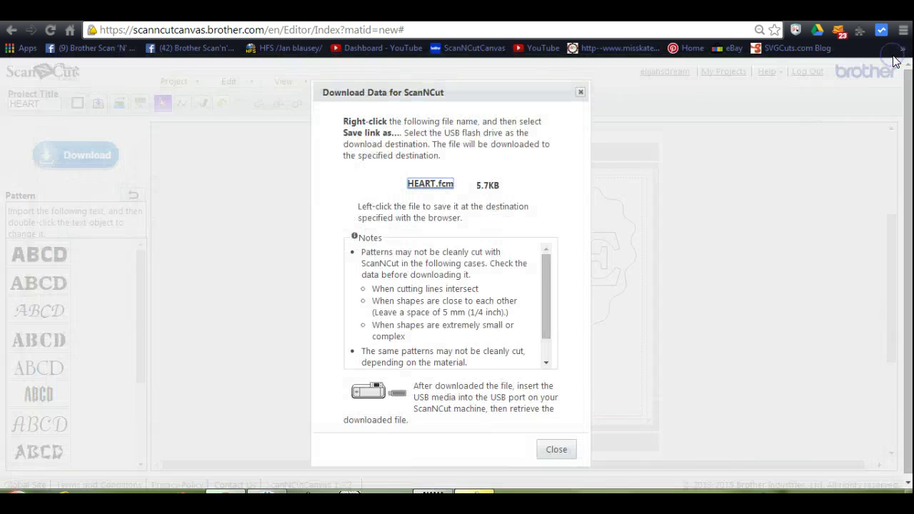
pyautogui.click(582, 94)
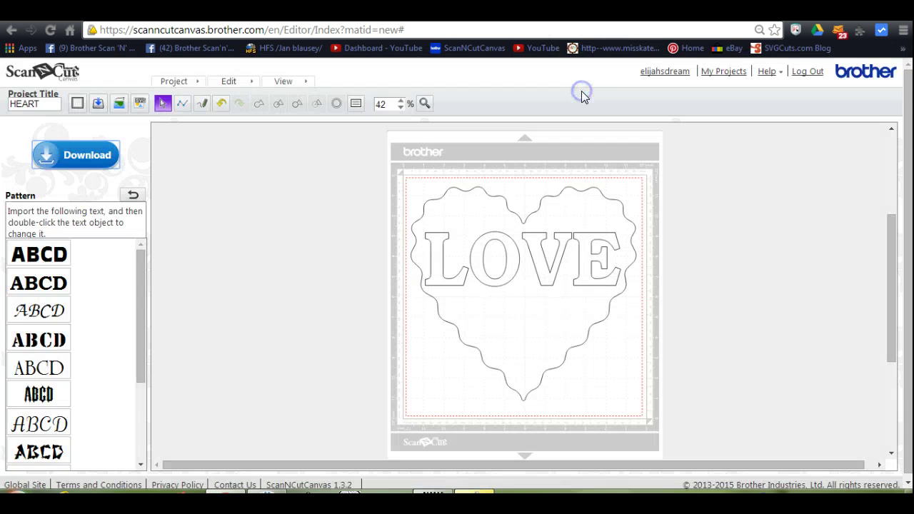